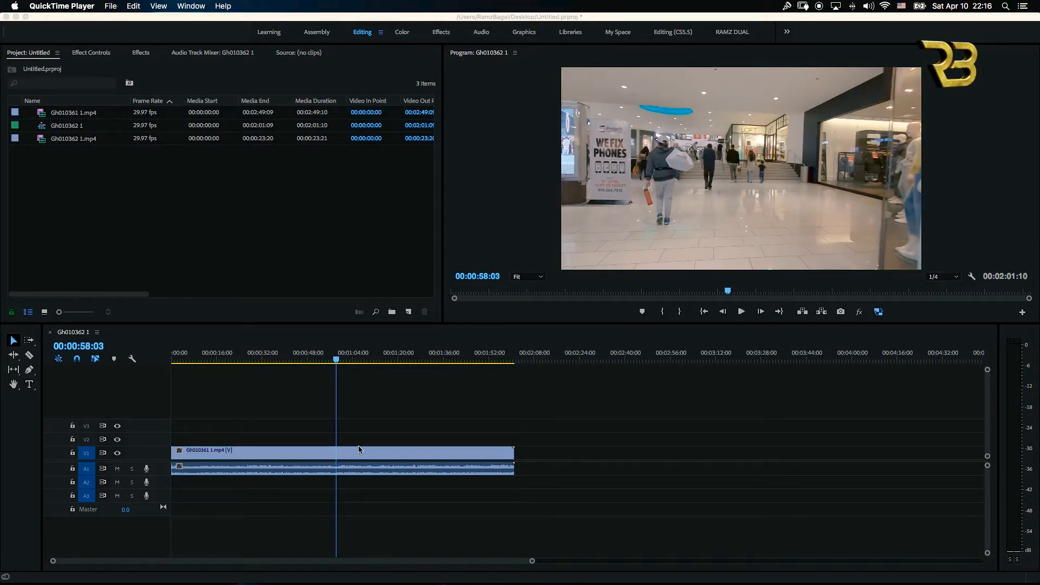
Step: Unlink the clip's video from its audio, then delete the audio part
left_click(353, 472)
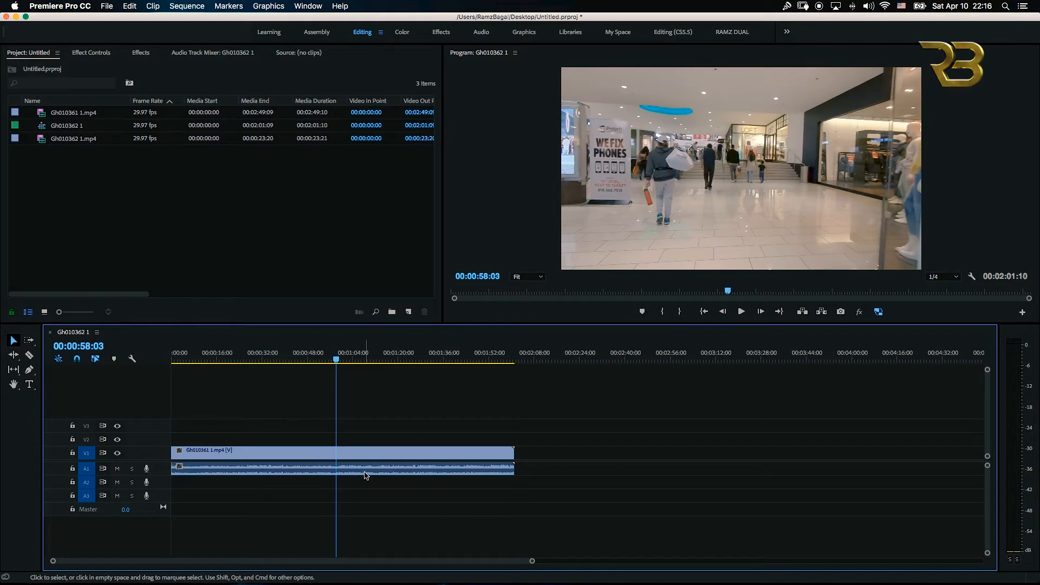
left_click(377, 476)
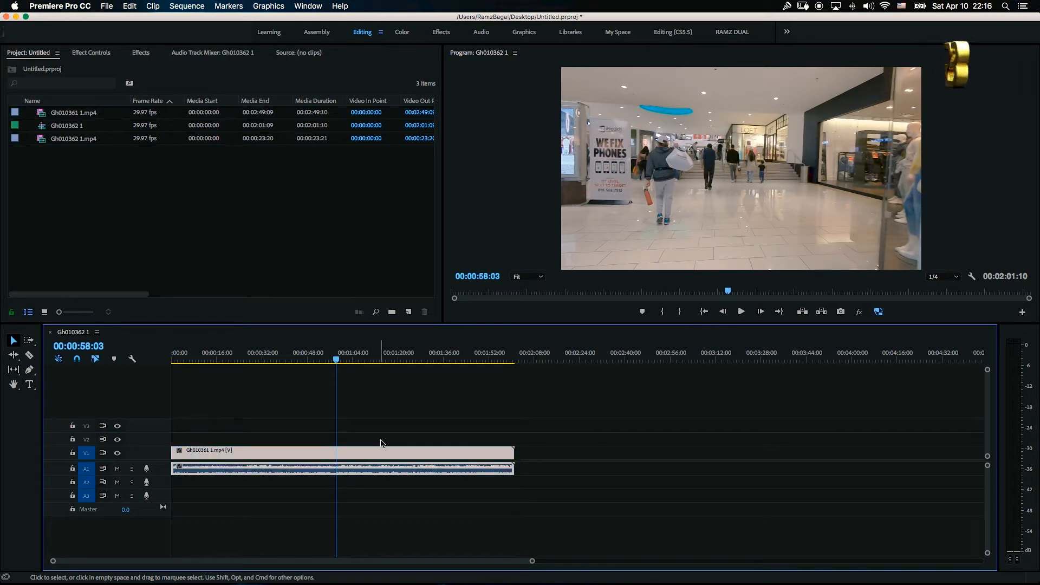
right_click(356, 456)
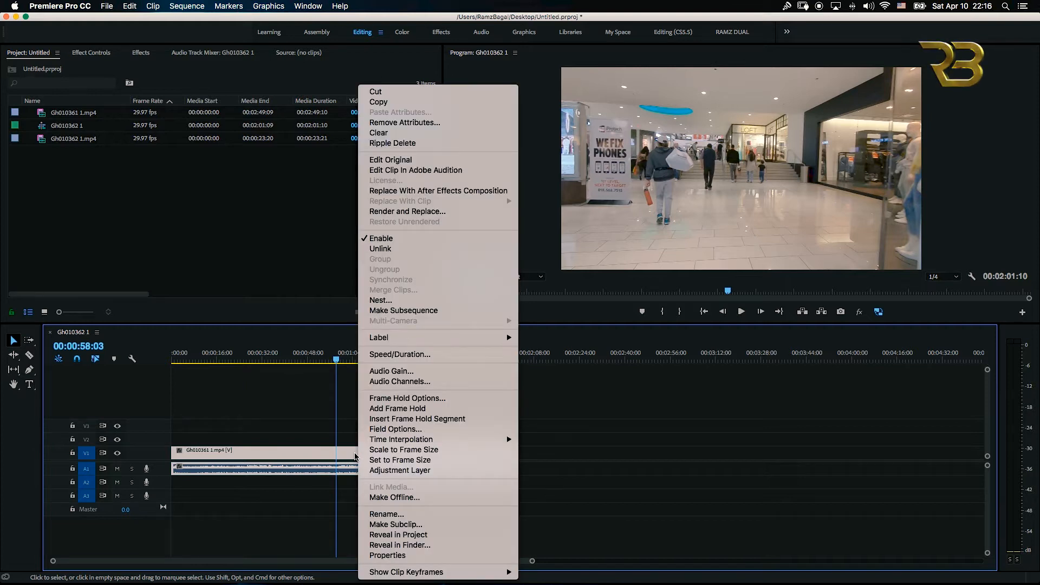
left_click(376, 251)
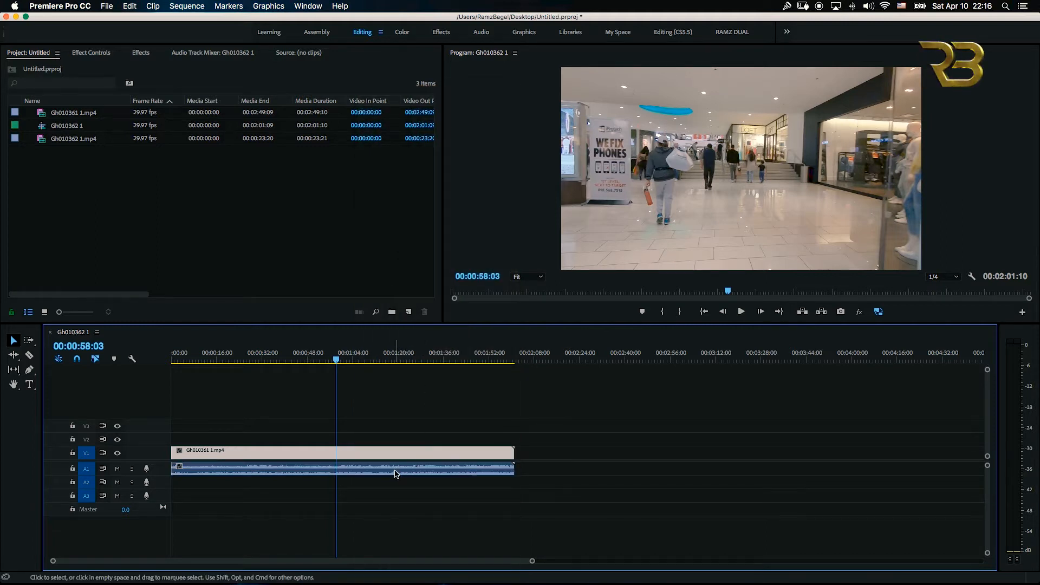
left_click(395, 474)
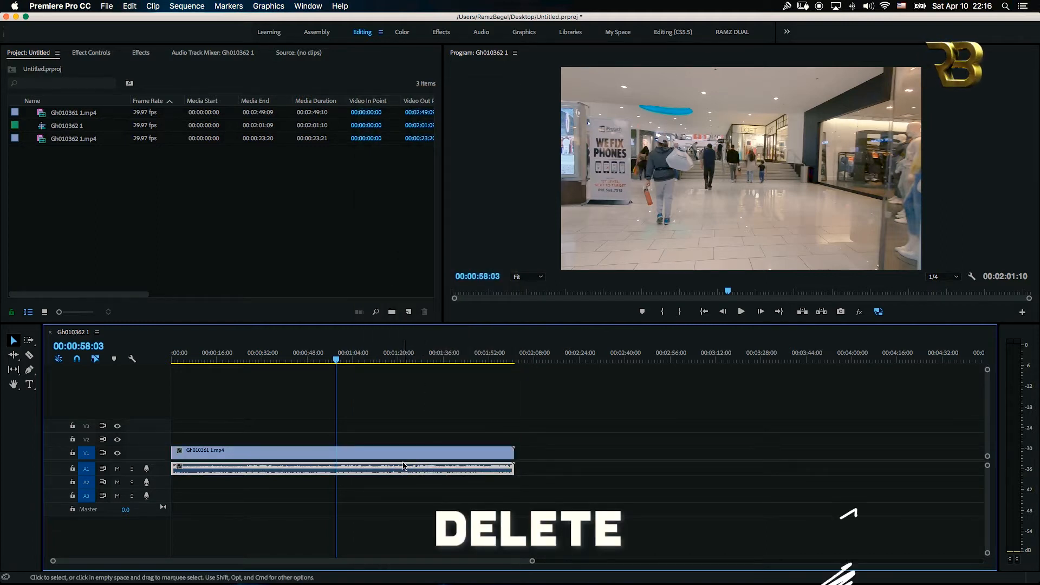
key("Delete")
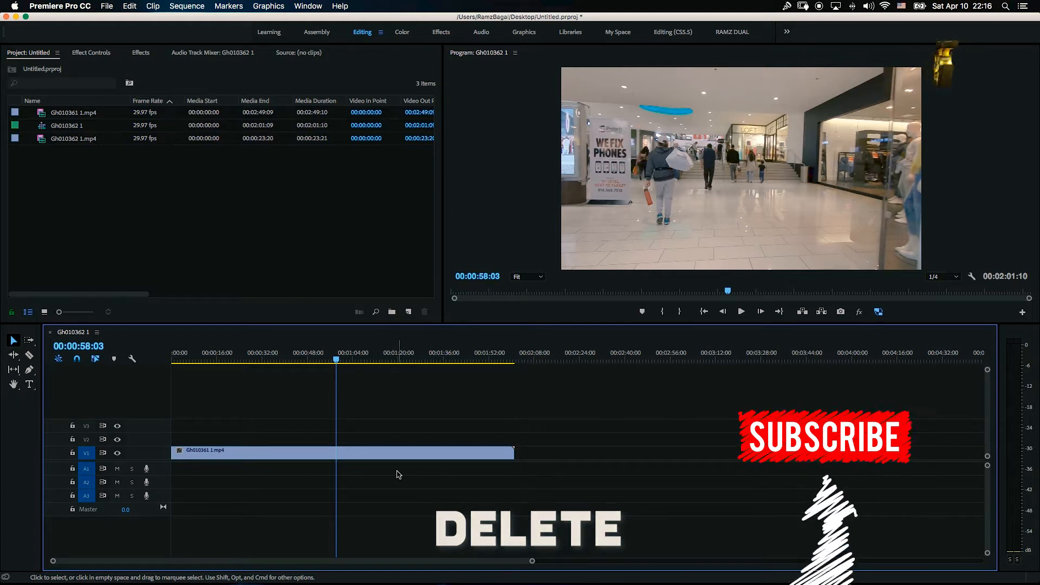
Step: Undo the audio deletion and the unlink
key("super+z")
key("super+z")
left_click(398, 423)
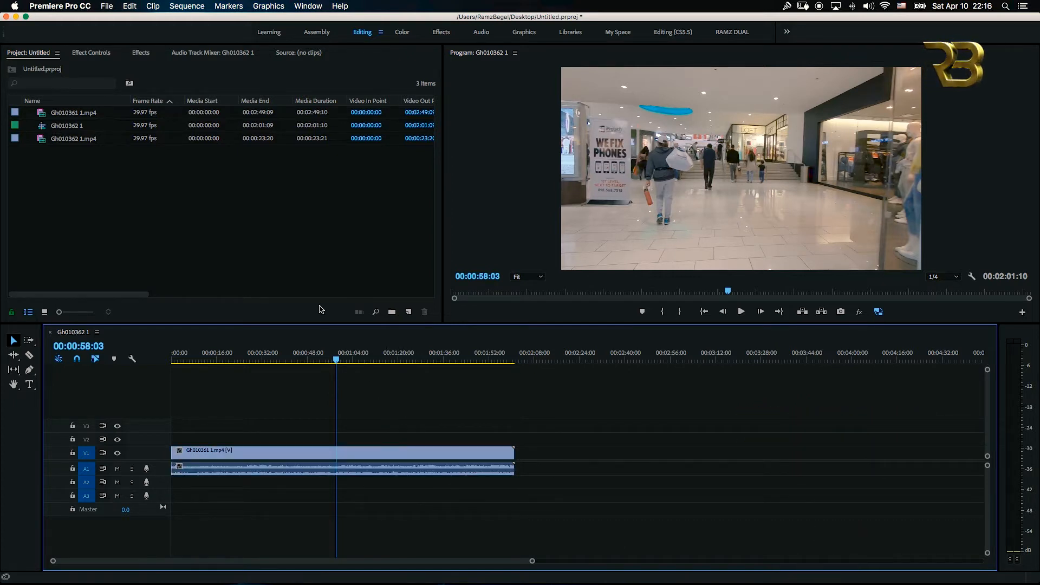
Step: Select only the linked clip's audio and delete it, keeping the video
left_click(342, 361)
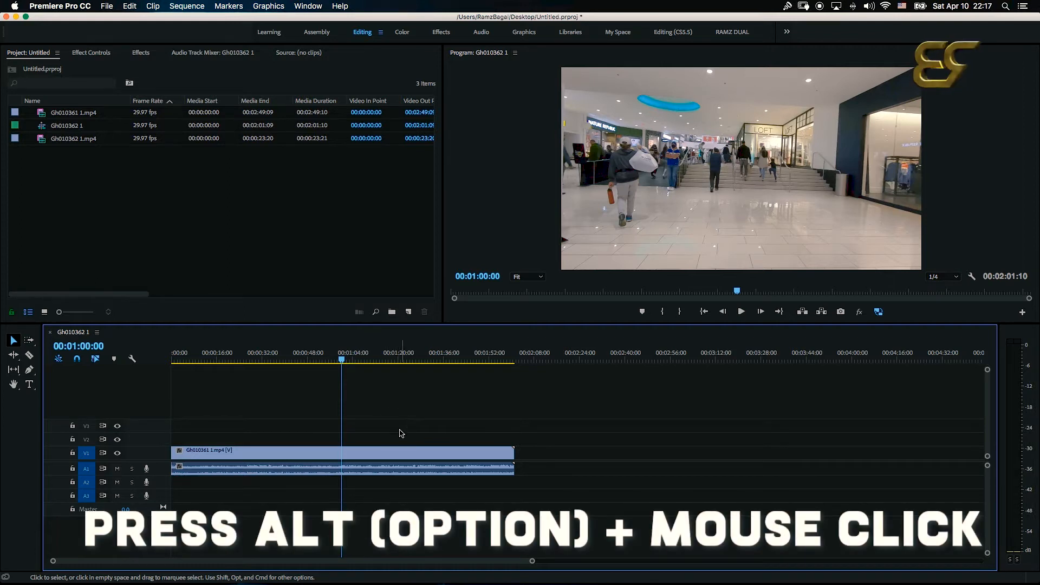
left_click(389, 469, "alt")
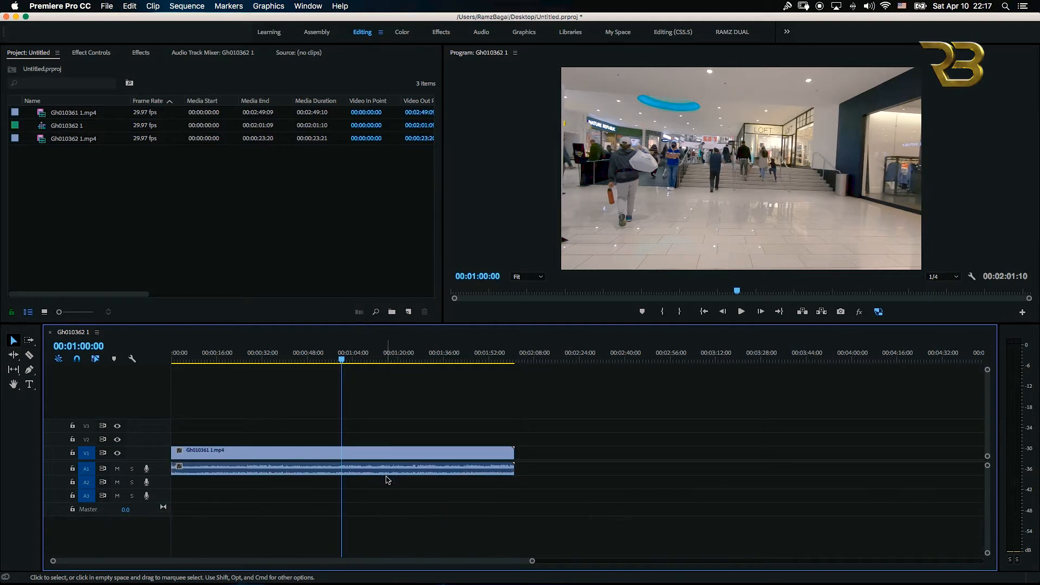
left_click(395, 469, "alt")
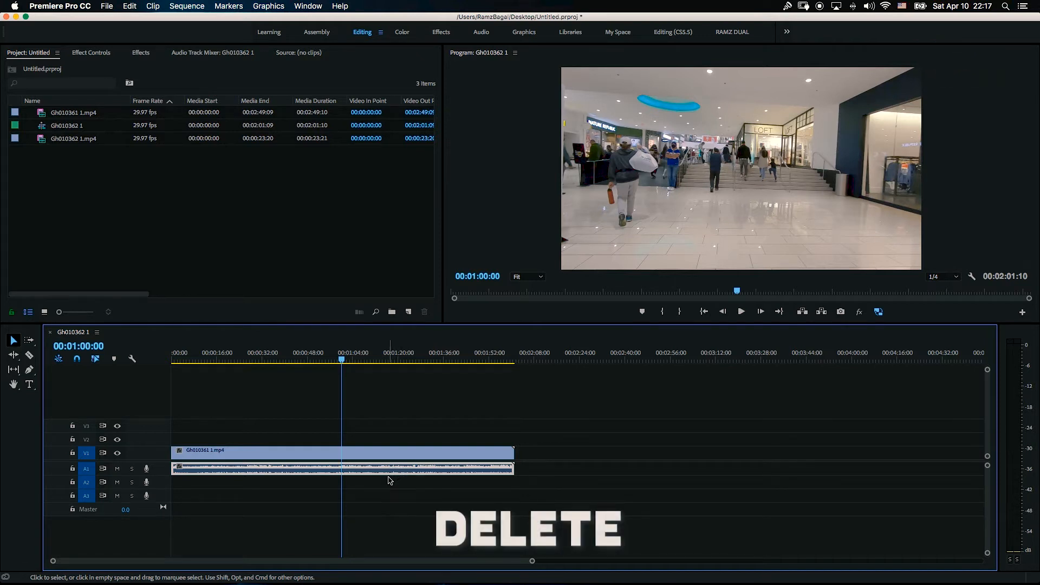
key("Delete")
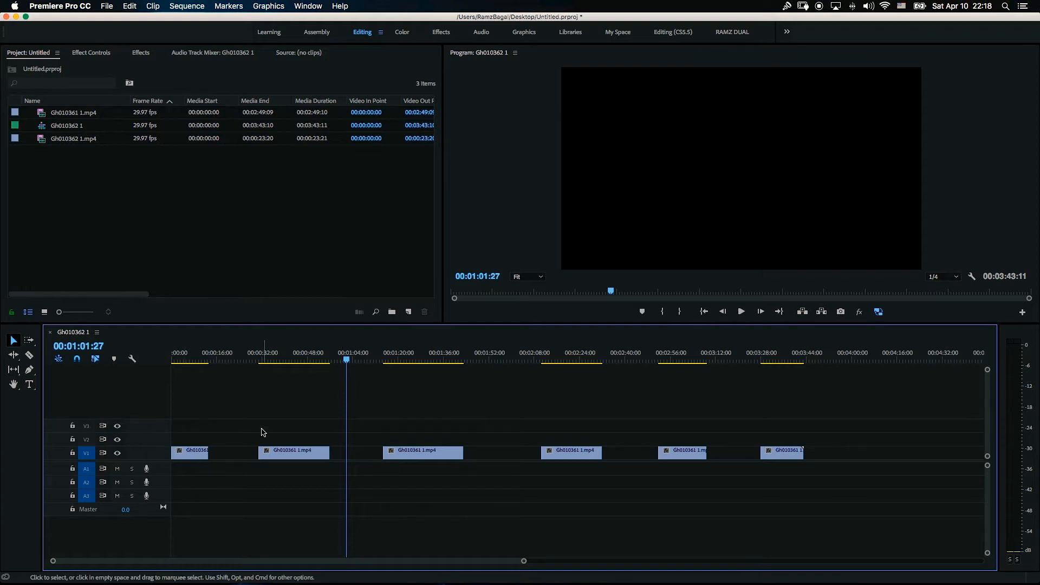
Step: Split the second video clip into two with the Razor tool
left_click(343, 360)
left_click_drag(343, 360, 330, 360)
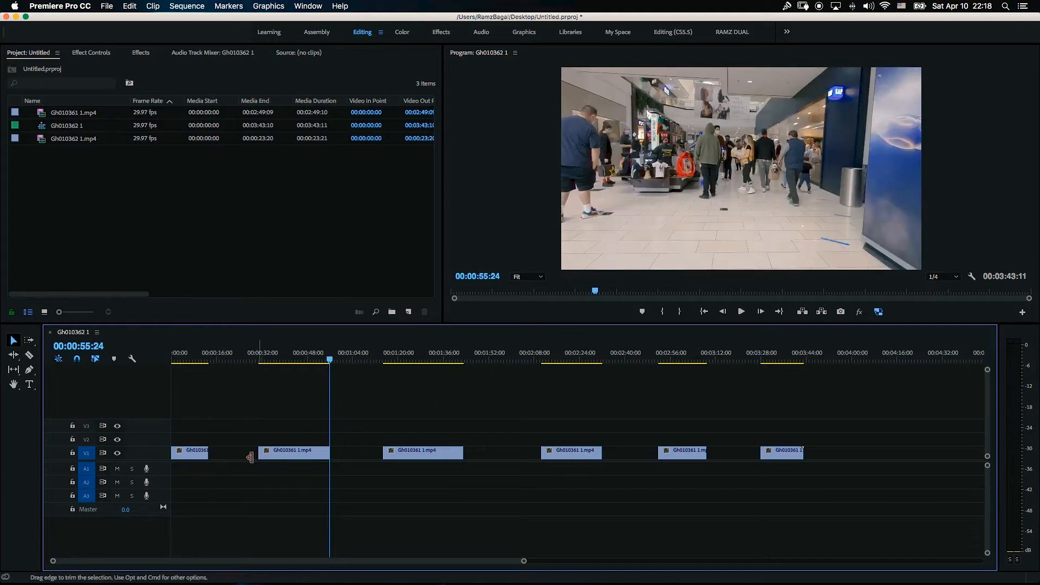
key("c")
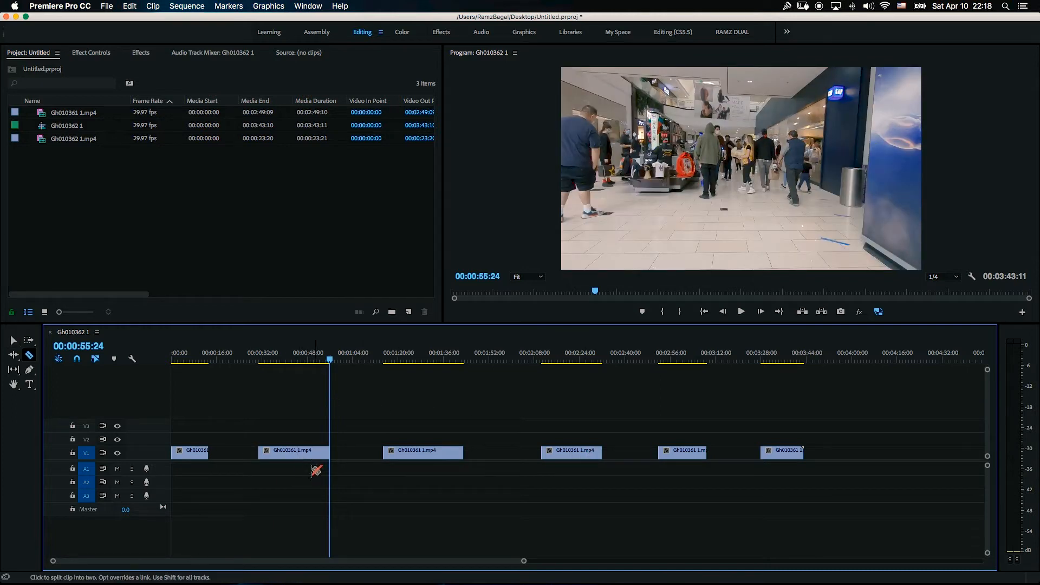
left_click(295, 453)
Step: Rearrange the split pieces and neighbouring clips toward the start of the timeline
key("v")
left_click_drag(313, 452, 347, 452)
left_click_drag(341, 362, 315, 360)
left_click(272, 457)
left_click_drag(272, 457, 222, 457)
left_click_drag(348, 461, 264, 453)
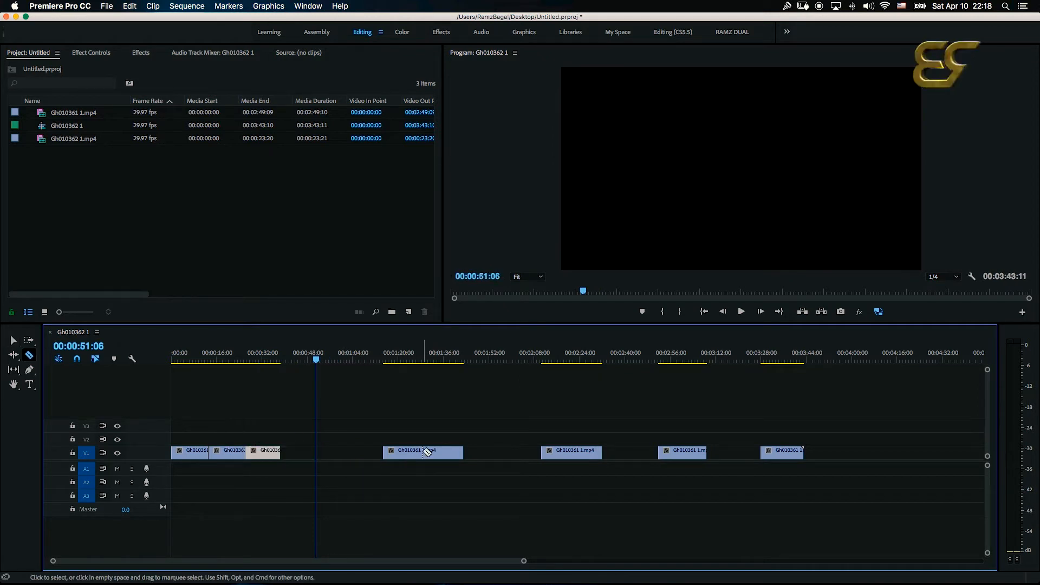
Step: Move the remaining clips to new positions along the track, leaving gaps between them
left_click_drag(429, 454, 476, 454)
left_click_drag(268, 456, 339, 456)
left_click(226, 455)
left_click_drag(226, 455, 277, 456)
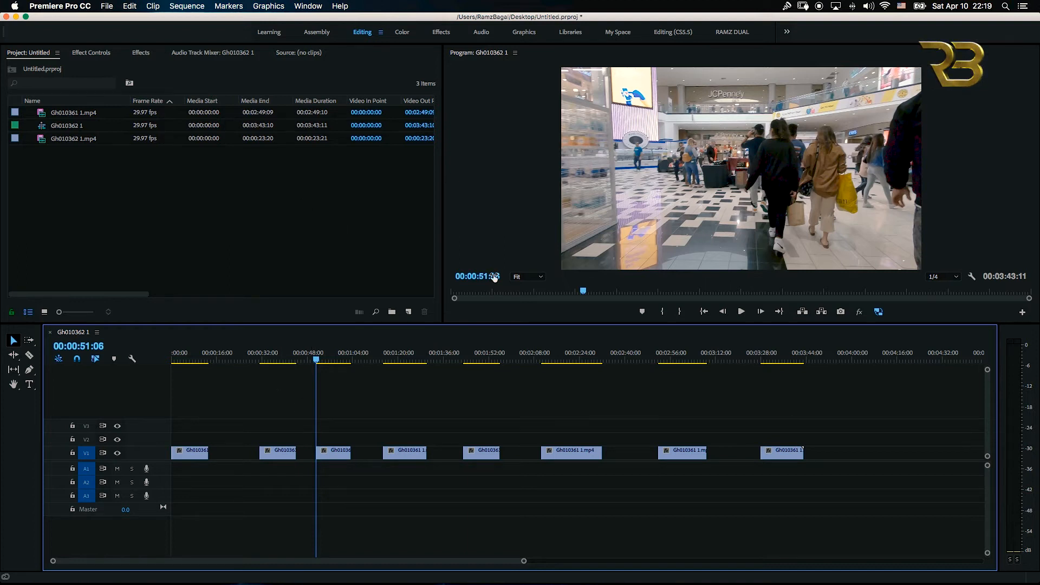
Step: Delete the gap after the sixth clip, then select the last two clips and move them back right
left_click(633, 460)
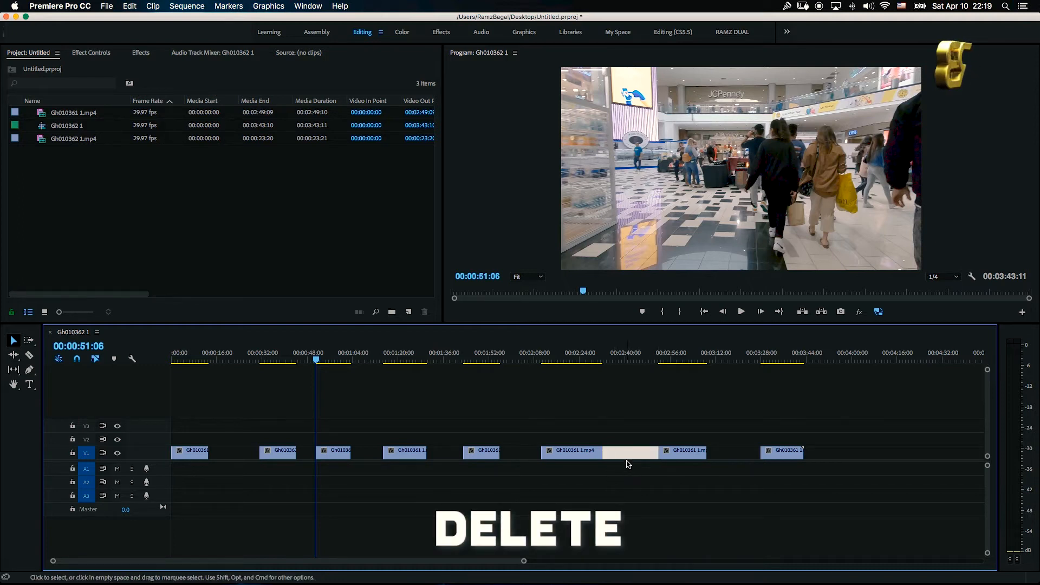
key("Delete")
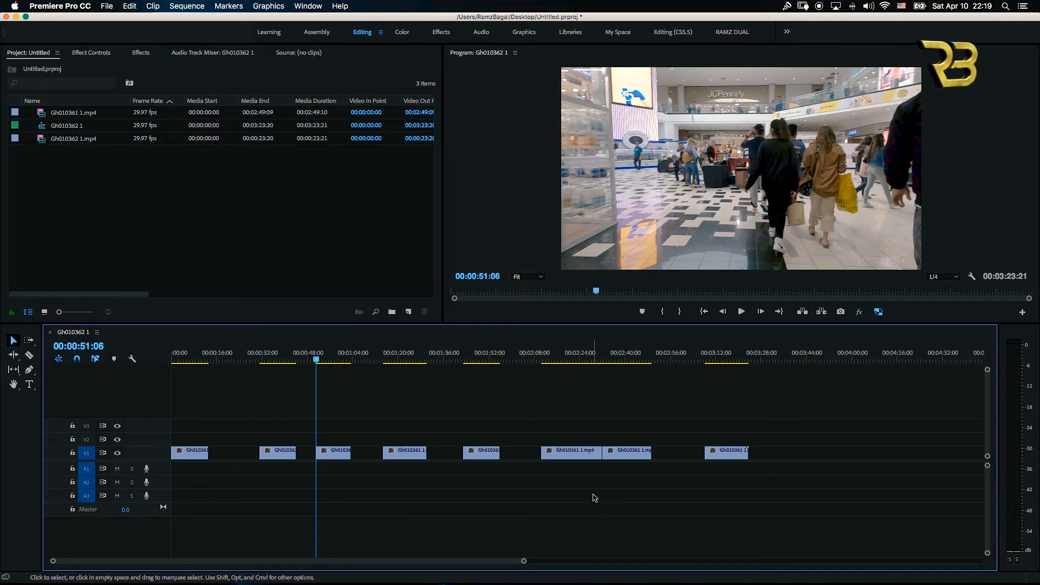
left_click_drag(616, 425, 726, 482)
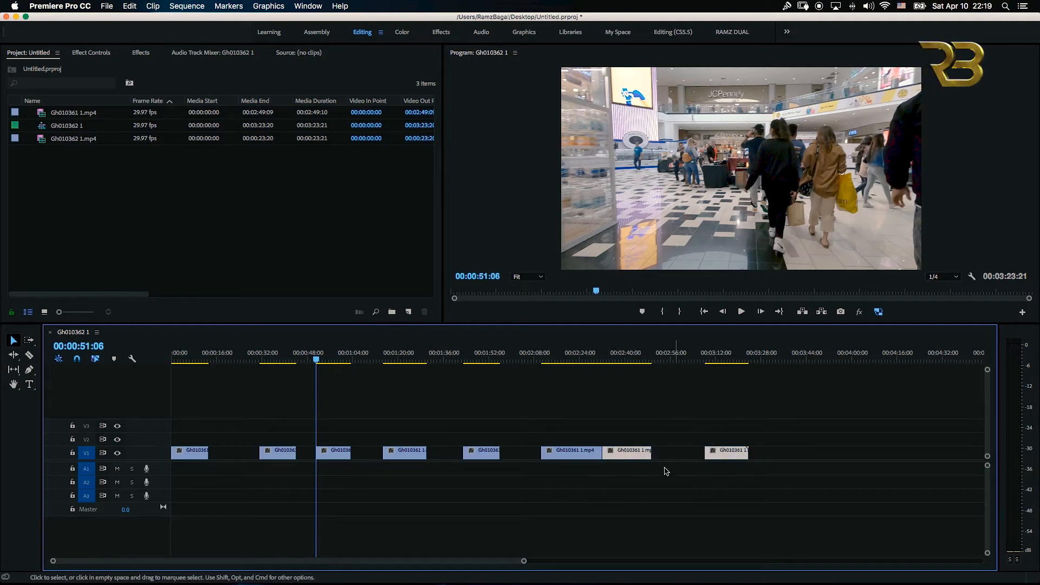
left_click_drag(640, 454, 693, 454)
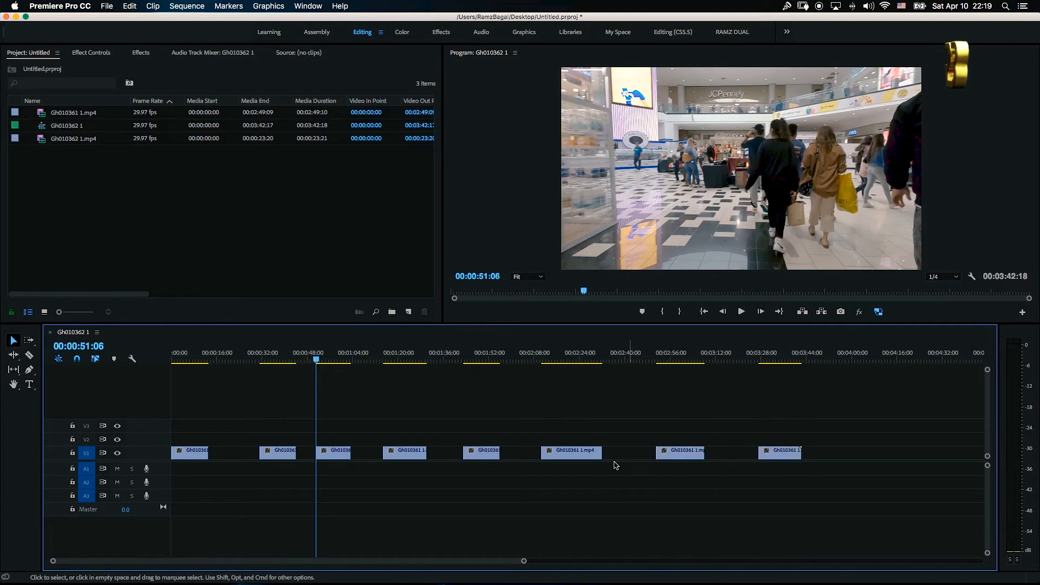
Step: Delete the gaps between the later clips one by one
left_click(630, 461)
key("Delete")
left_click(653, 464)
key("Delete")
left_click(529, 461)
key("Delete")
left_click(446, 459)
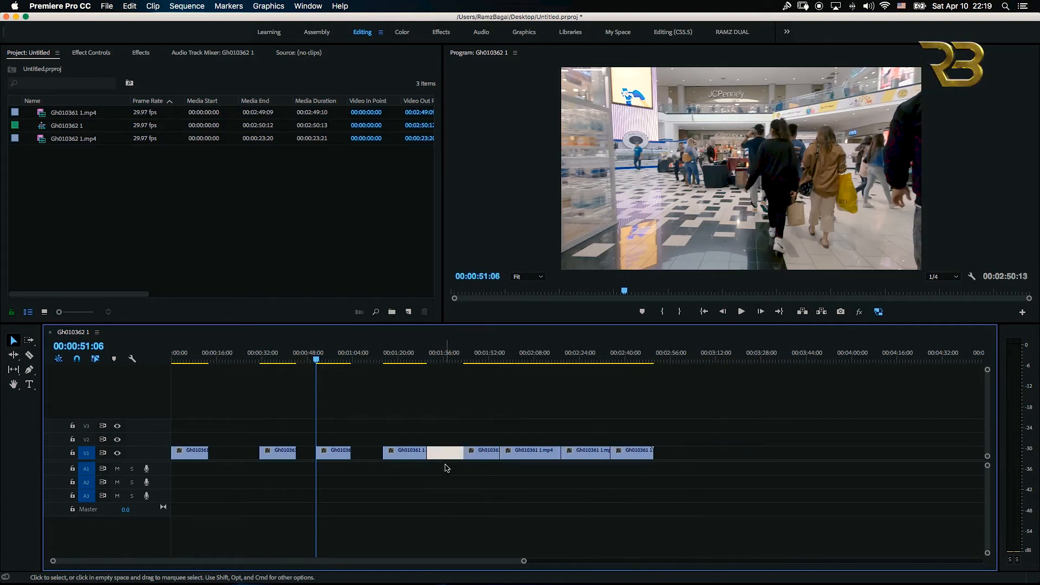
key("Delete")
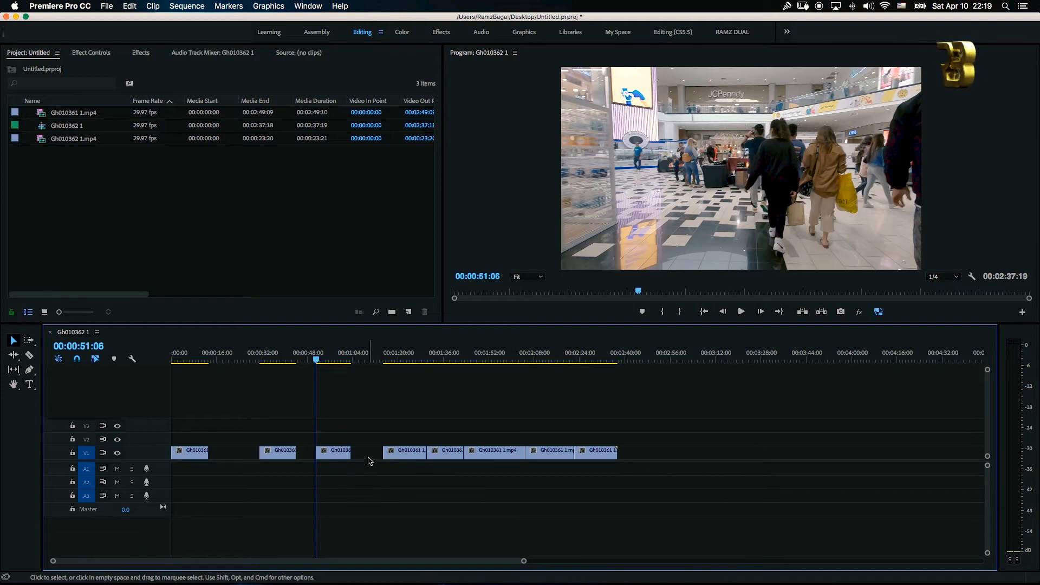
Step: Delete the remaining gaps near the start of the sequence one by one
left_click(371, 458)
key("Delete")
left_click(301, 460)
key("Delete")
left_click(239, 466)
key("Delete")
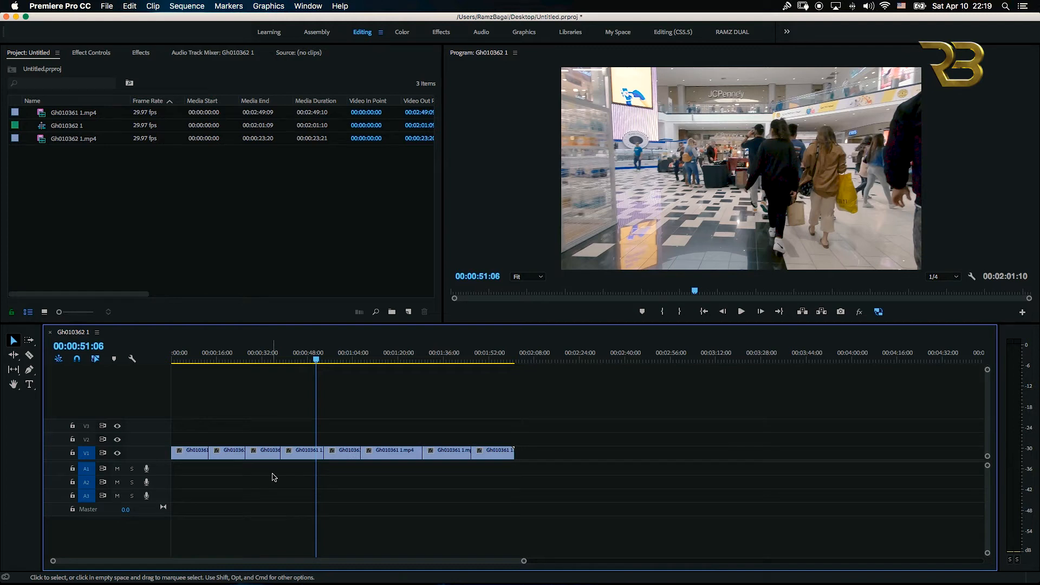
Step: Undo the gap deletions
key("super+z")
key("super+z")
key("super+z")
key("super+z")
key("super+z")
key("super+z")
key("super+z")
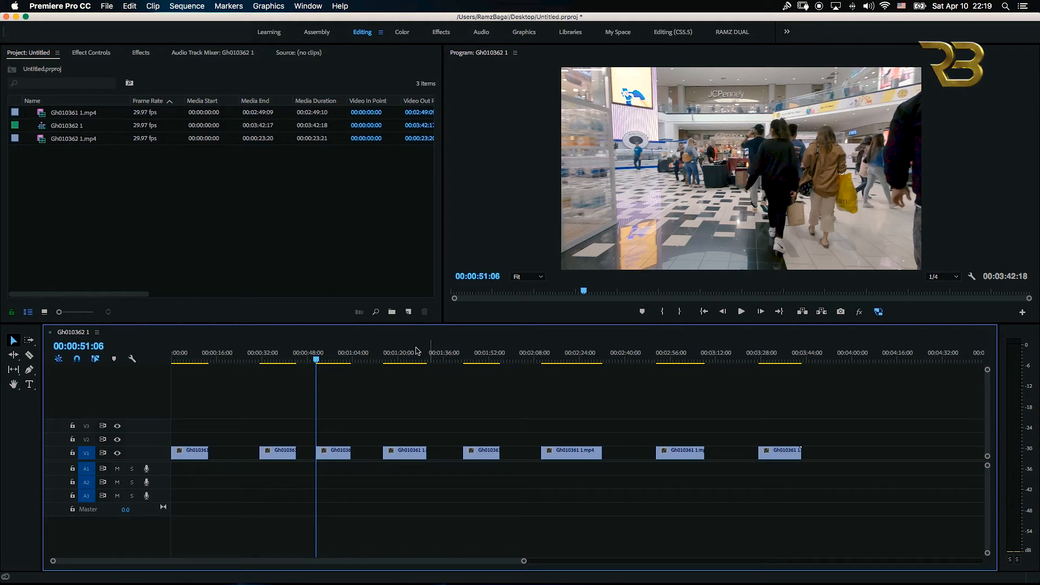
Step: Close all gaps in the sequence at once with Close Gap
left_click(187, 7)
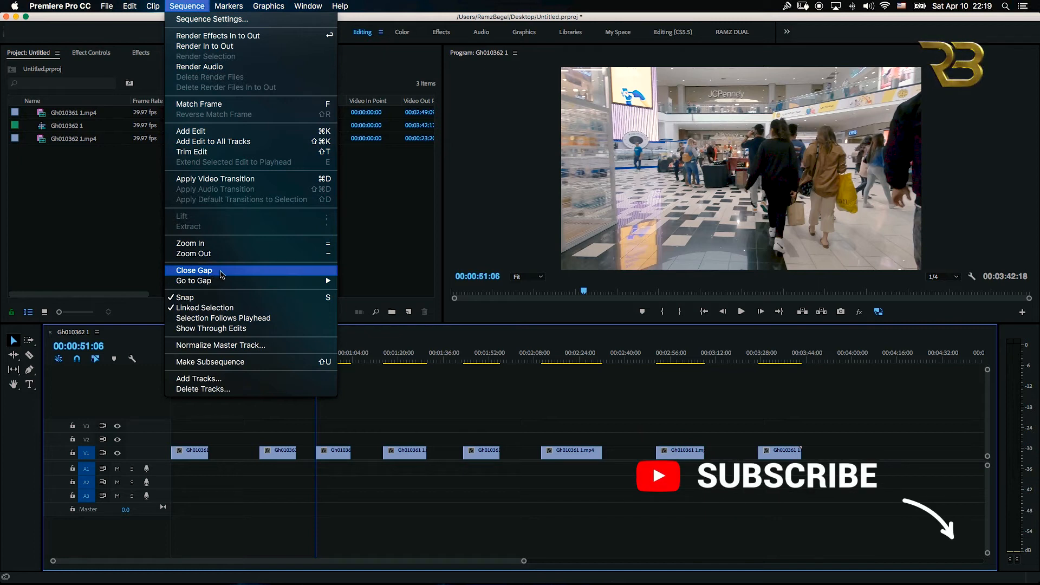
left_click(238, 271)
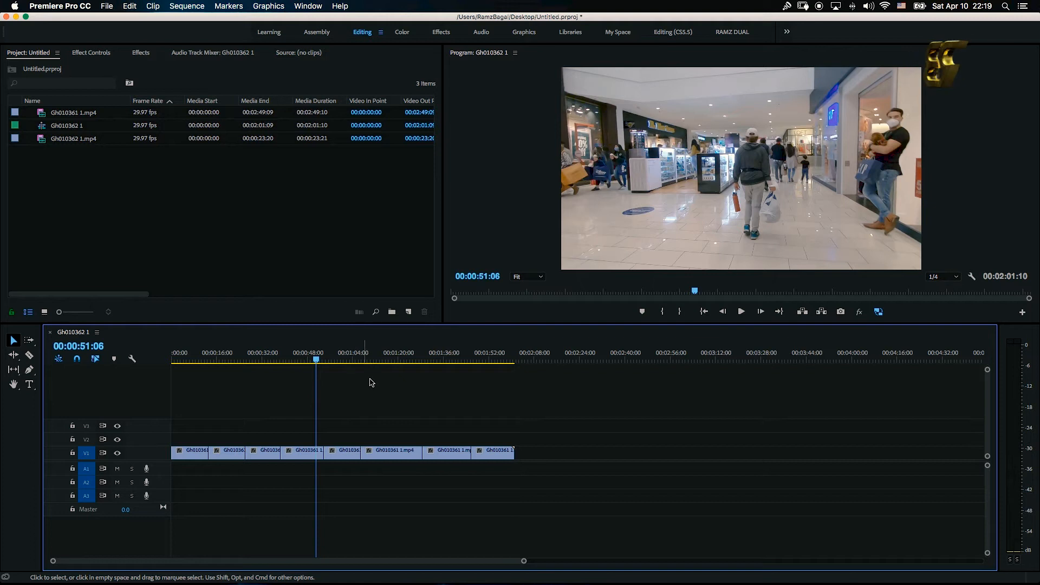
left_click_drag(315, 361, 471, 383)
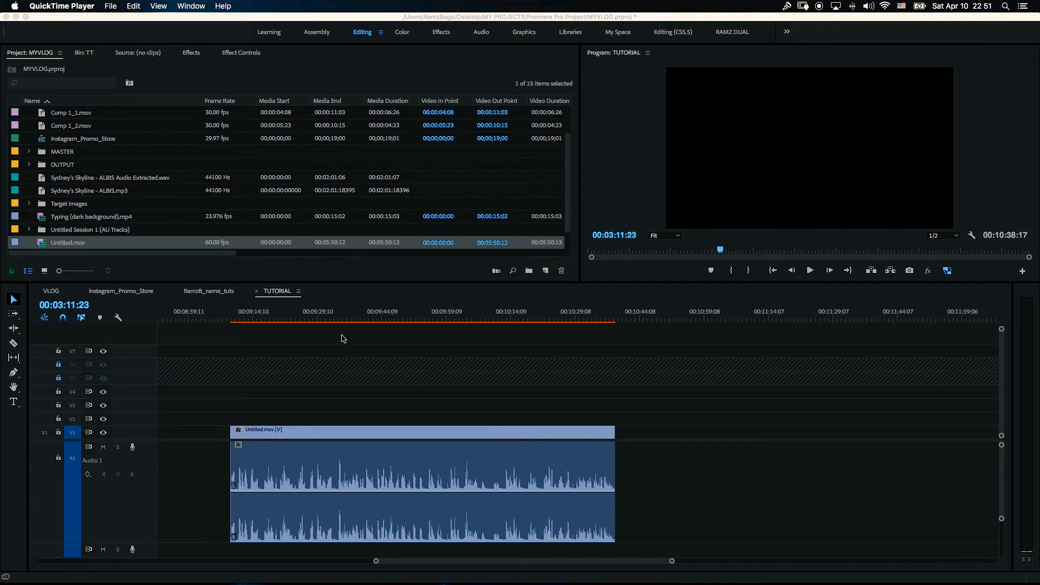
Step: Split the Untitled.mov clip into four segments with the Razor tool
left_click(352, 431)
left_click(341, 433)
key("c")
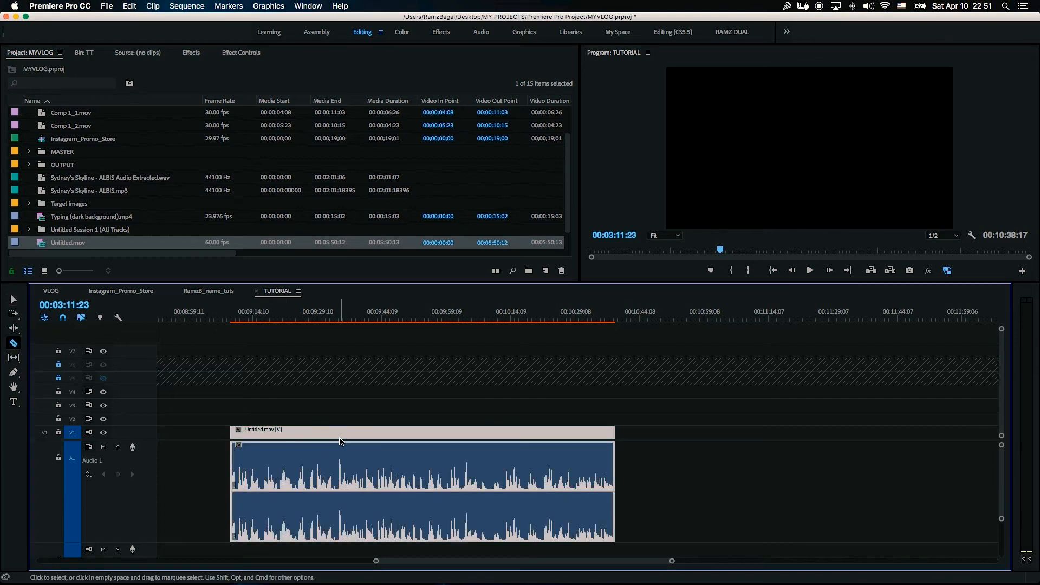
left_click(341, 434)
left_click(443, 433)
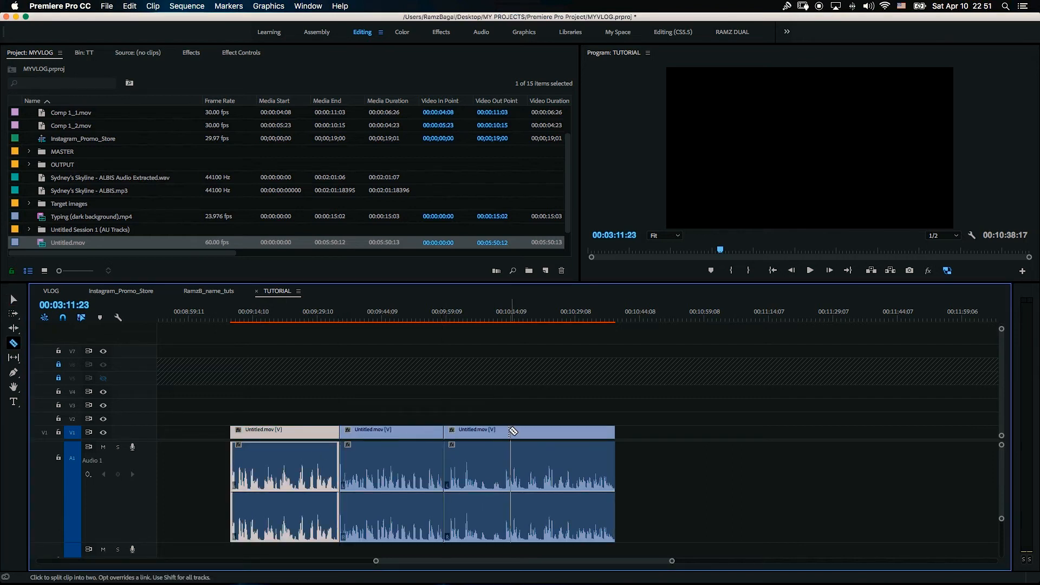
left_click(528, 432)
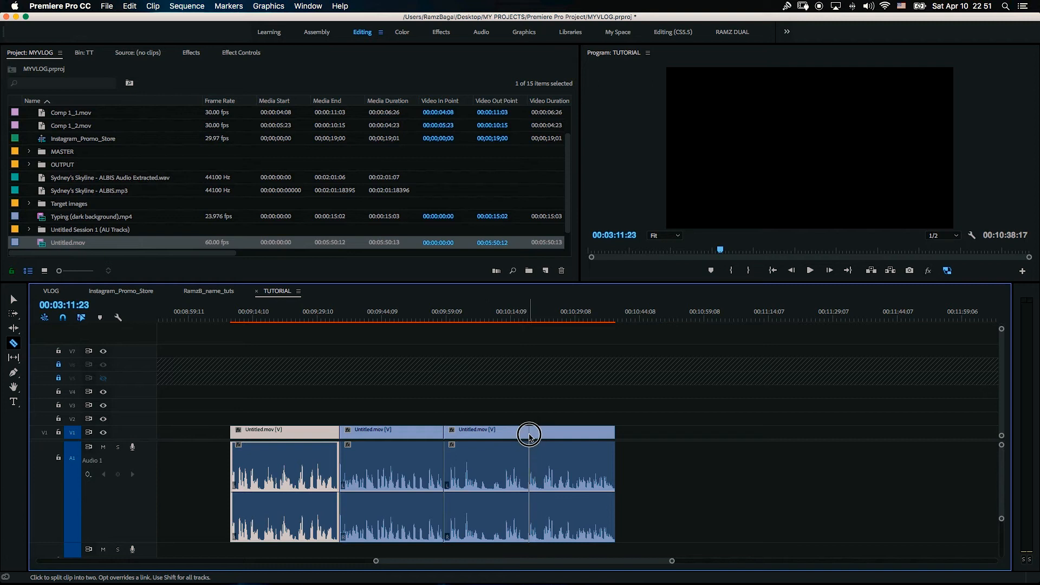
Step: Ripple delete the second clip segment so the following clips shift left
key("v")
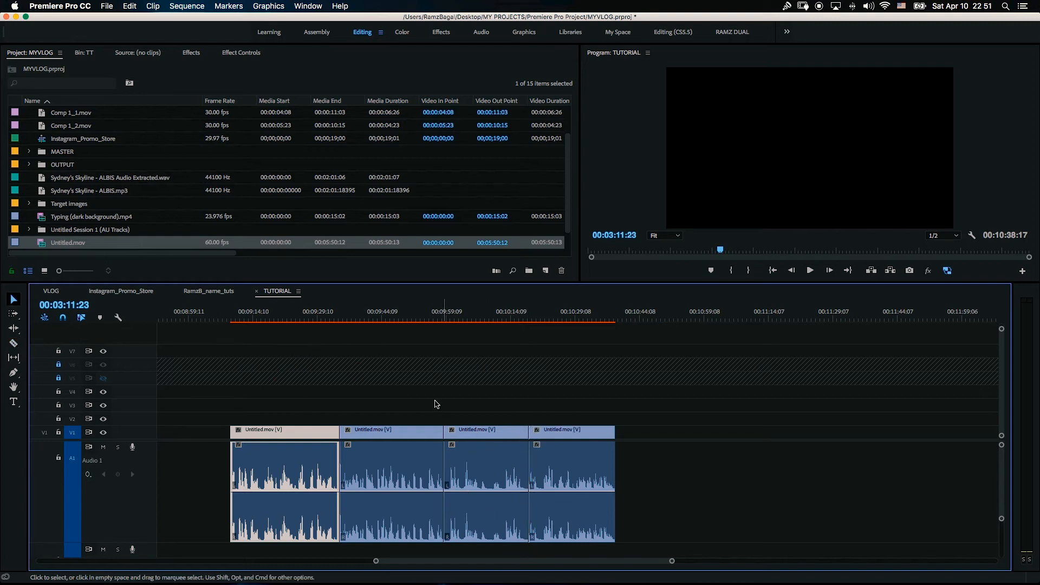
left_click(437, 404)
left_click_drag(1001, 523, 1001, 542)
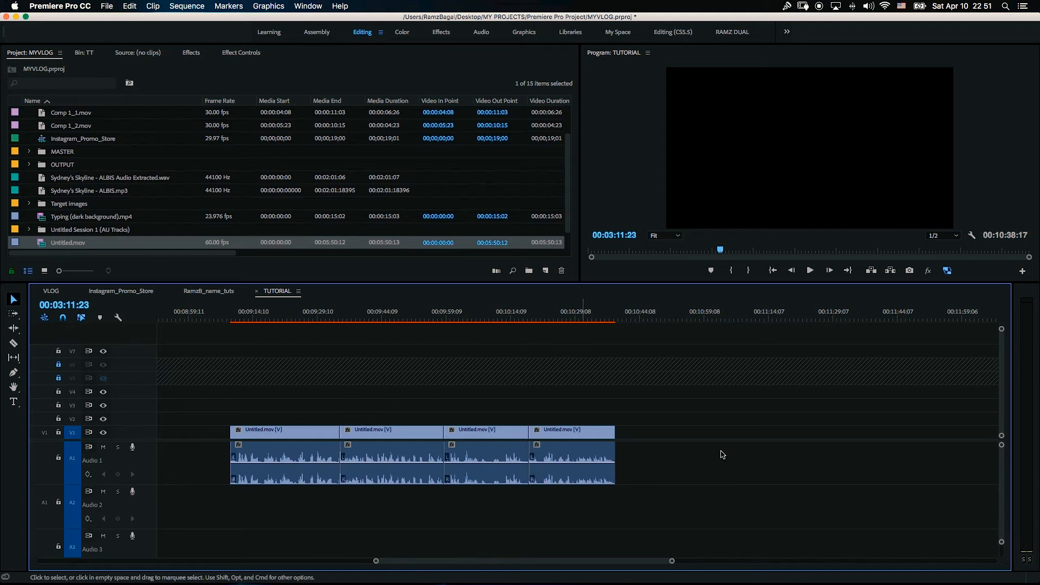
left_click(410, 430)
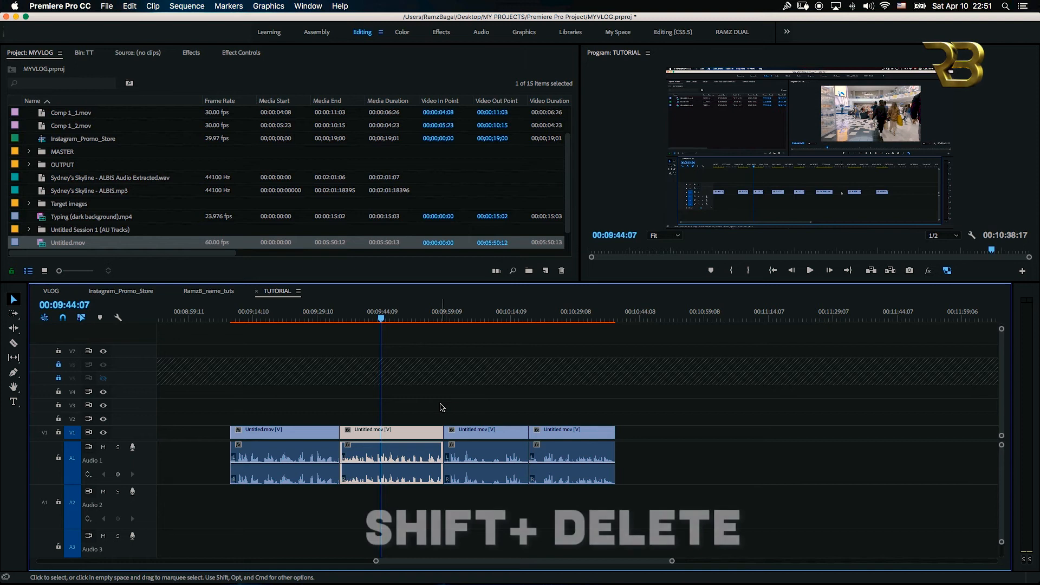
key("shift+Delete")
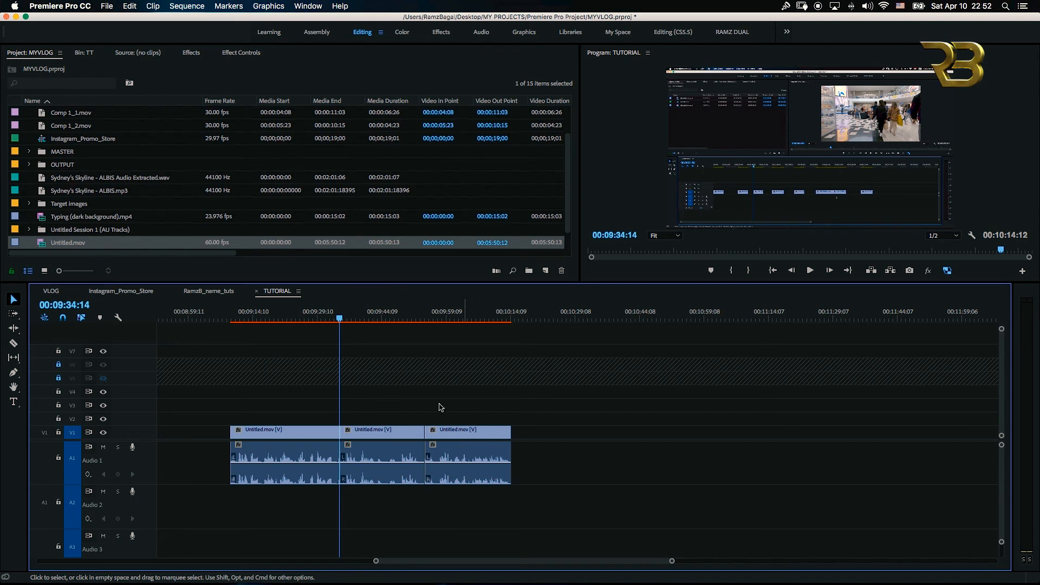
left_click_drag(428, 408, 350, 471)
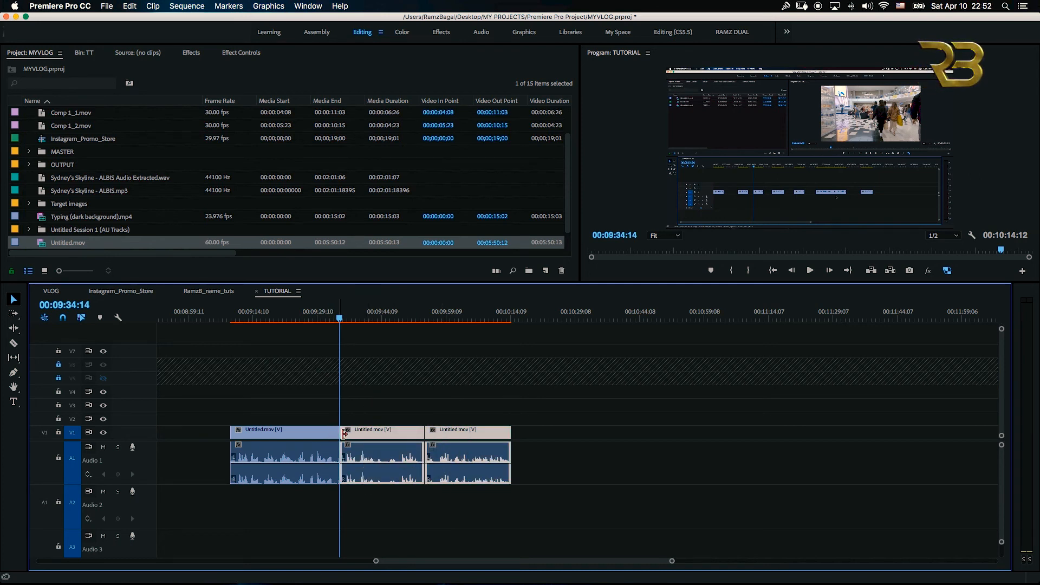
left_click(370, 408)
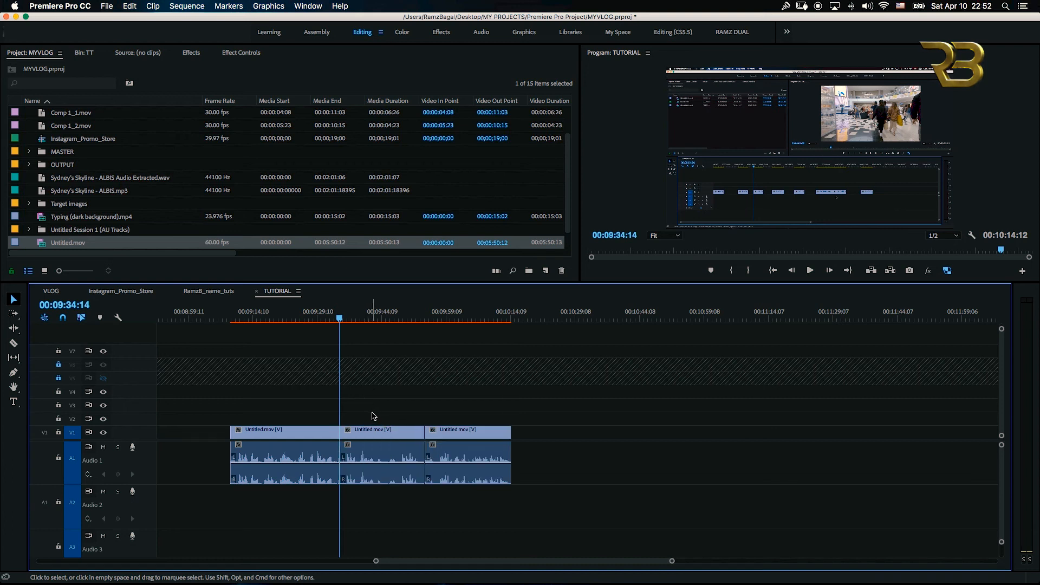
Step: Undo the ripple delete, then delete the second clip segment normally so a gap remains in its place
key("super+shift+v")
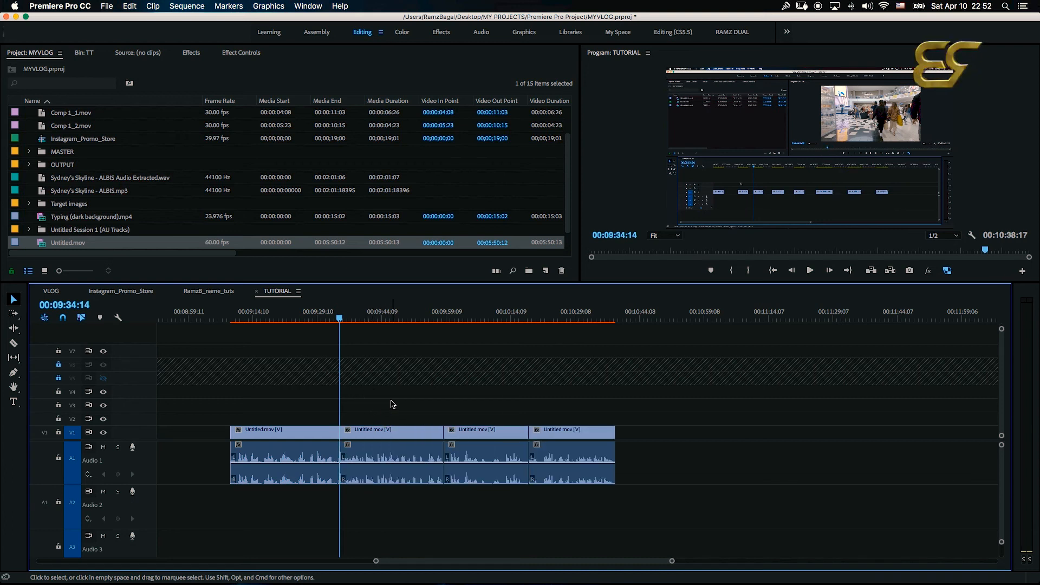
left_click(372, 466)
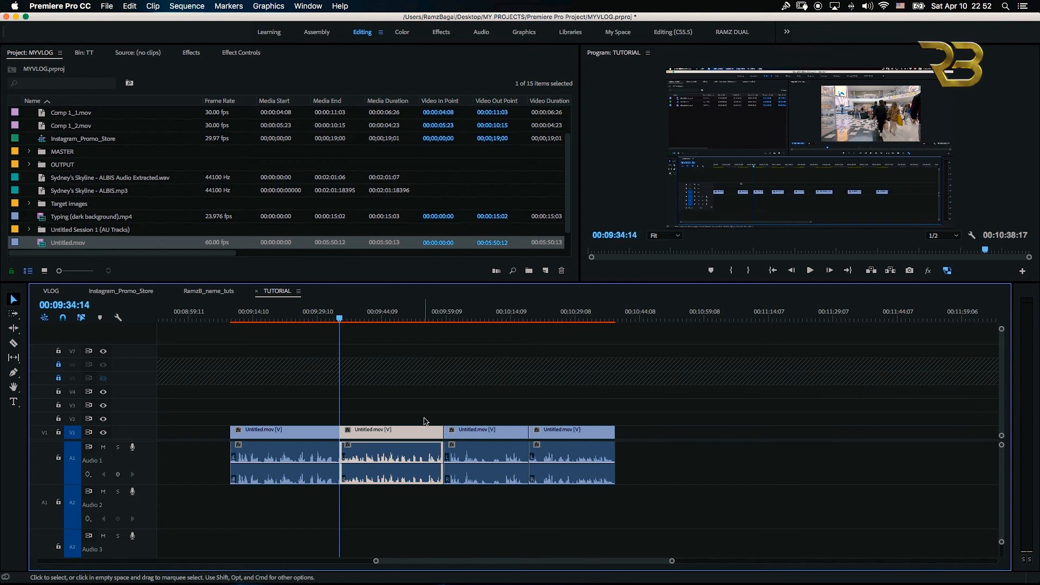
key("Delete")
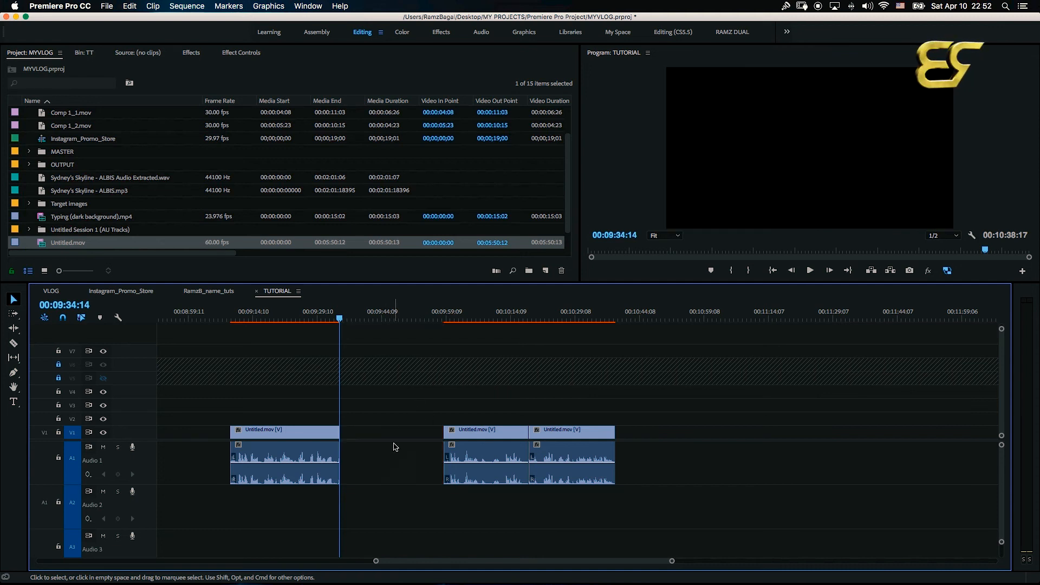
Step: Undo the plain delete and ripple delete the second segment instead so the later clips close up
key("super+z")
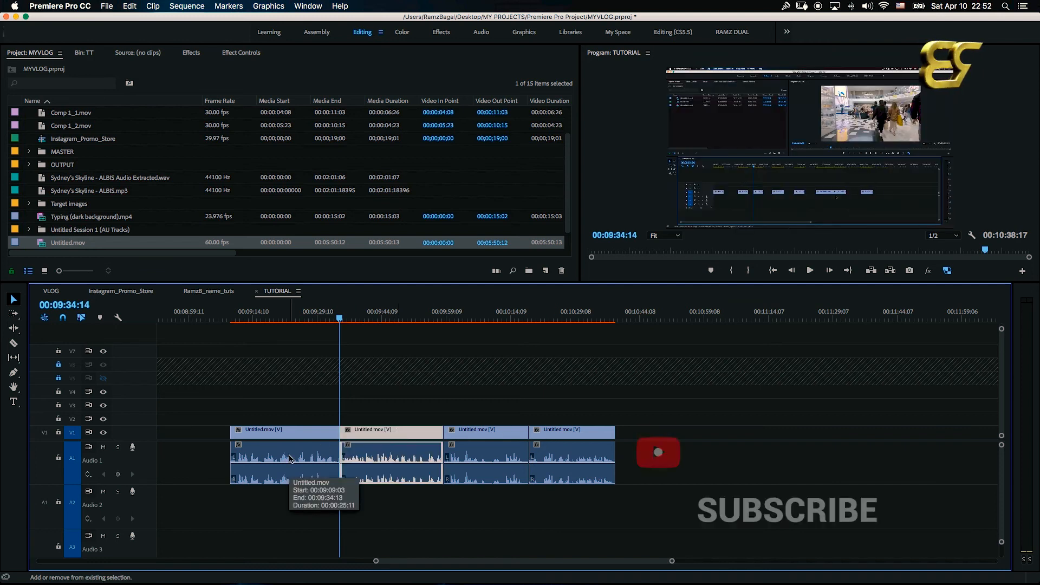
key("shift+Delete")
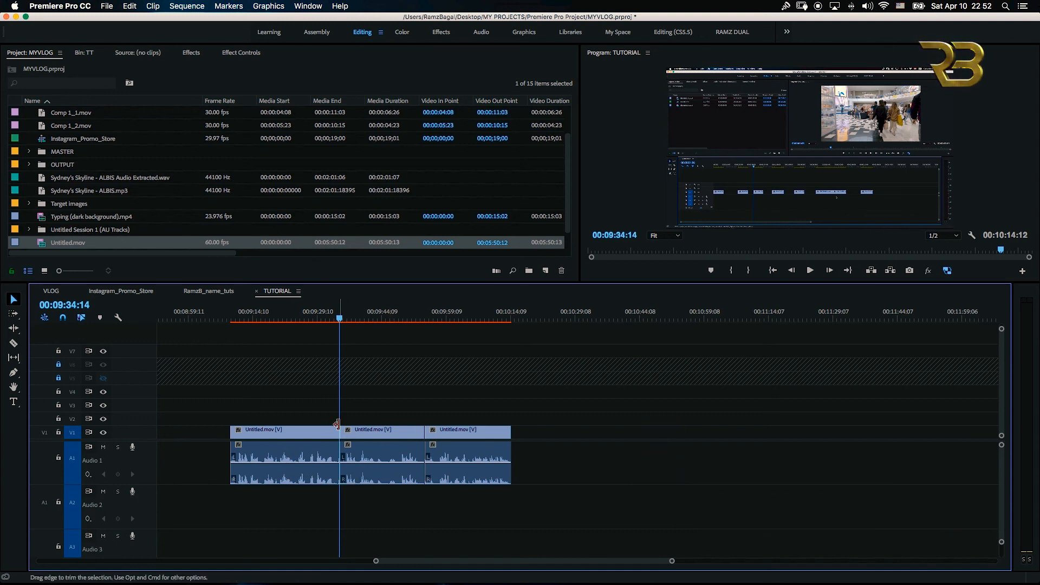
left_click_drag(337, 369, 339, 420)
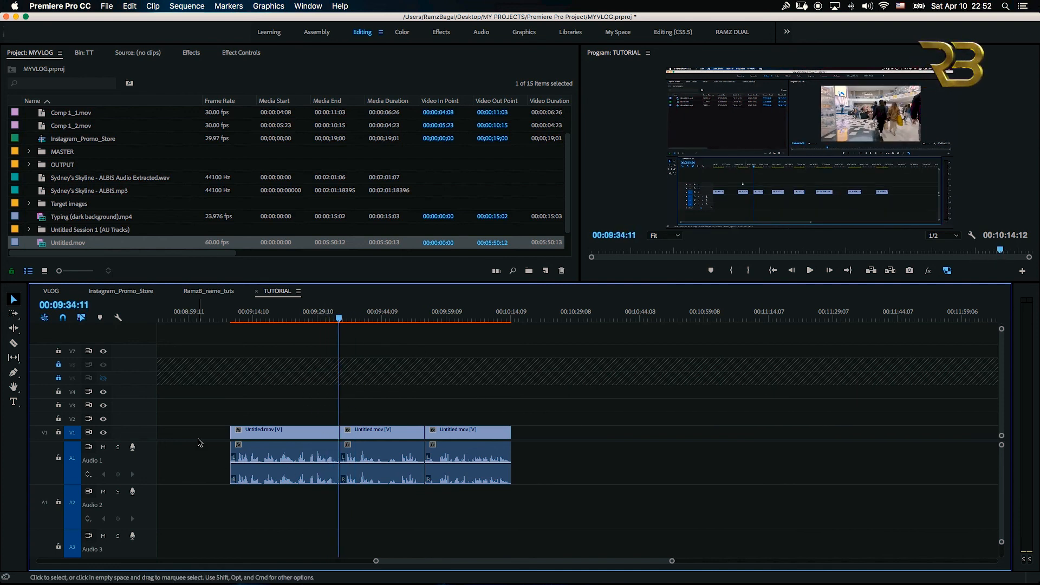
left_click_drag(341, 322, 365, 325)
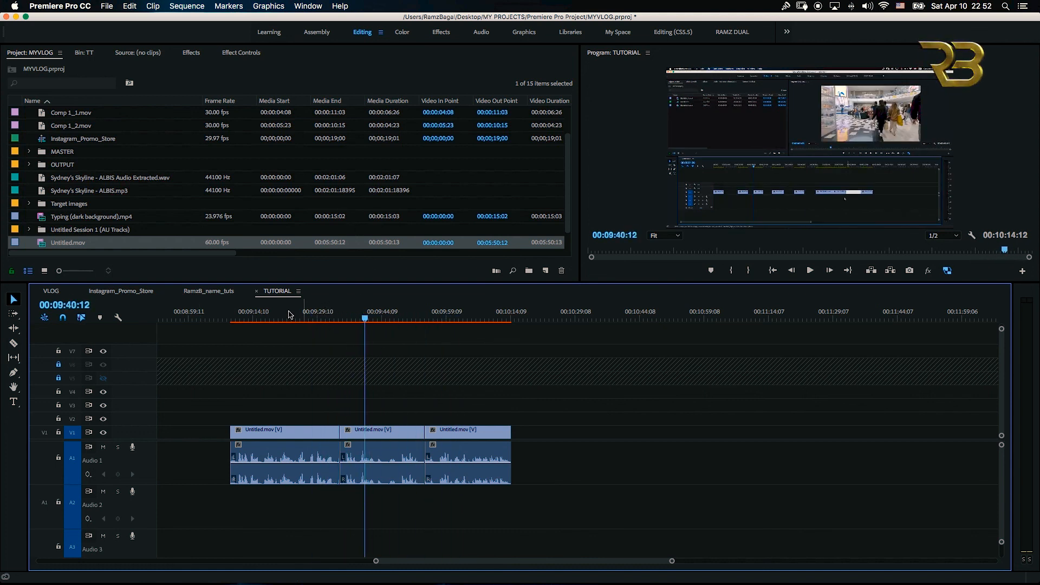